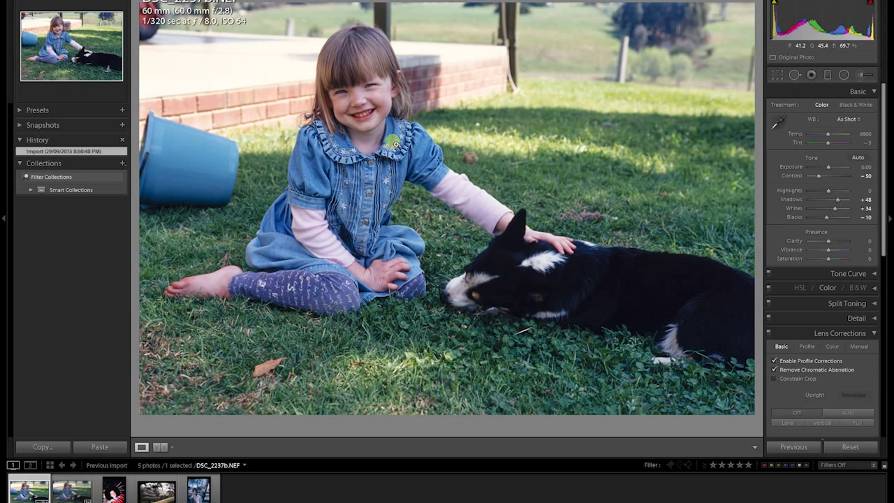
# - Compare the denim collar detail of DSC_2237b.NEF with 01 Scanner.jpg at 4:1 magnification
pyautogui.click(394, 140)
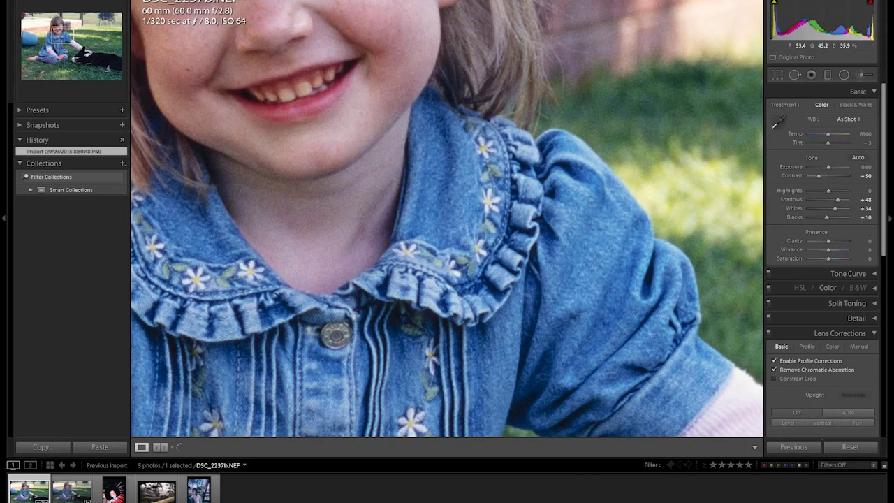
pyautogui.click(160, 2)
pyautogui.hotkey('ctrl', '=')
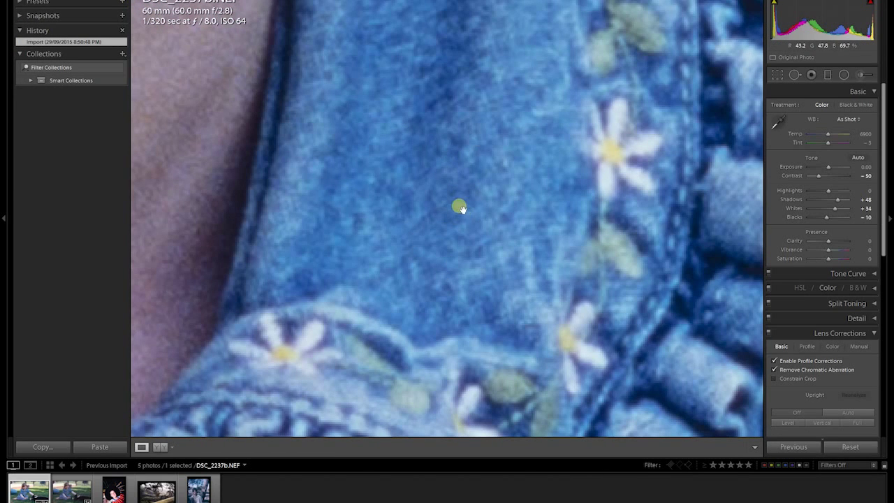
pyautogui.press('Right')
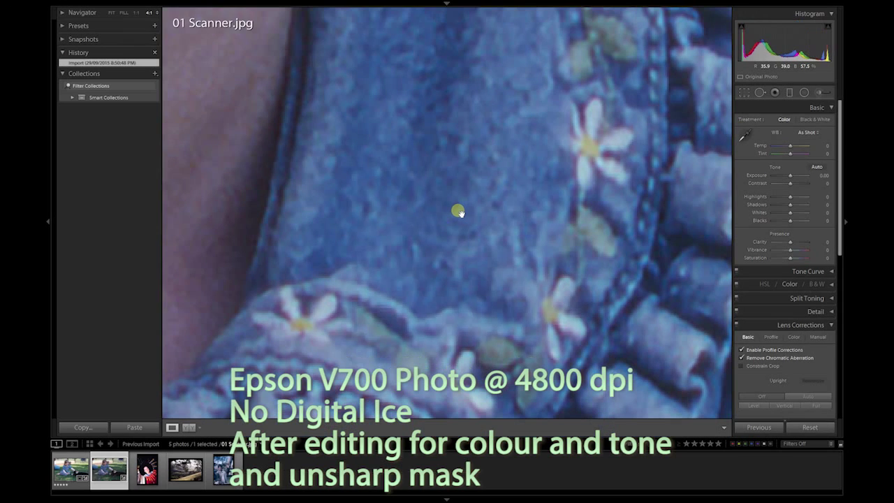
pyautogui.press('Left')
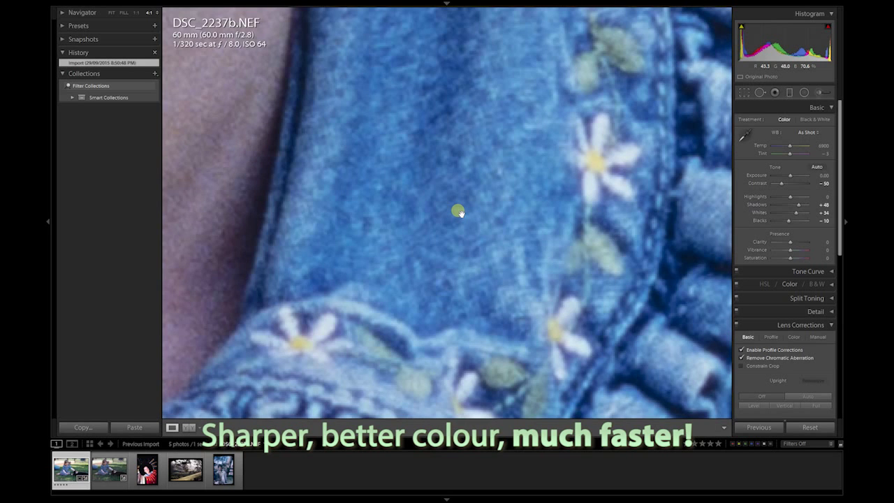
pyautogui.click(458, 211)
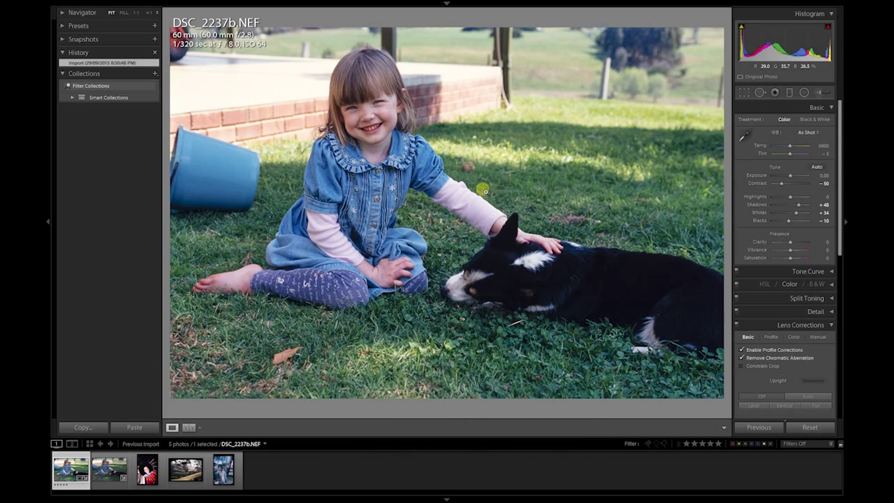
# - Crop DSC_2634.NEF tightly around the slide image to remove the black borders on all four sides
pyautogui.press('Right')
pyautogui.press('Right')
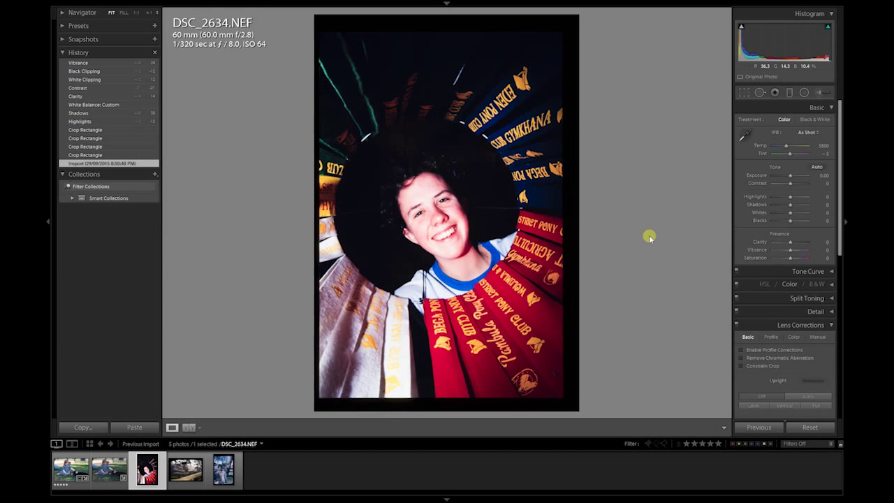
pyautogui.click(743, 92)
pyautogui.moveTo(449, 14); pyautogui.dragTo(450, 21)
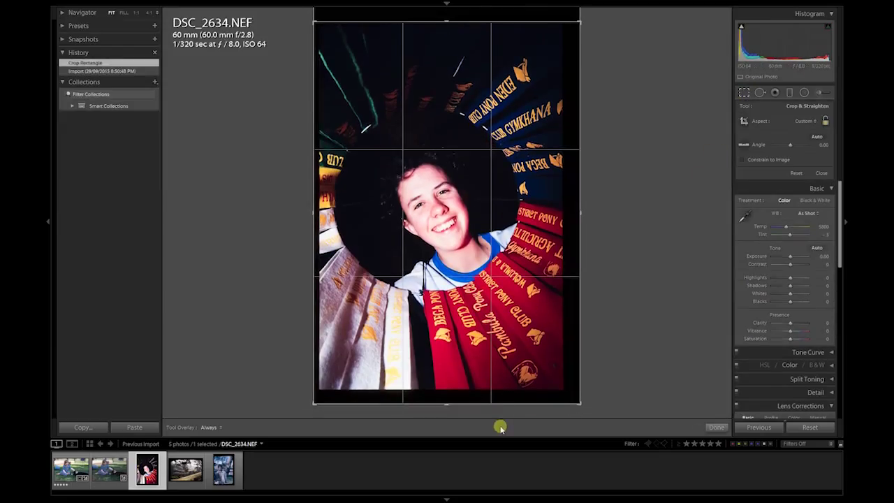
pyautogui.moveTo(498, 405); pyautogui.dragTo(499, 399)
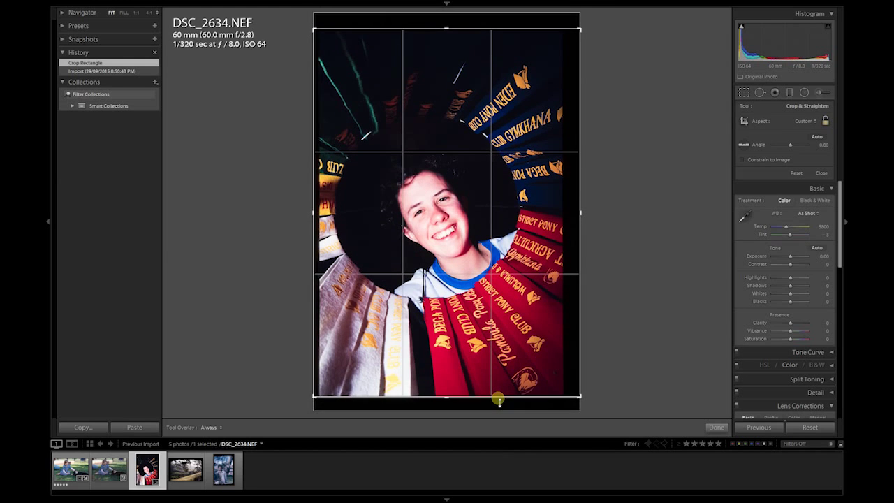
pyautogui.moveTo(313, 204); pyautogui.dragTo(318, 202)
pyautogui.moveTo(577, 207); pyautogui.dragTo(570, 210)
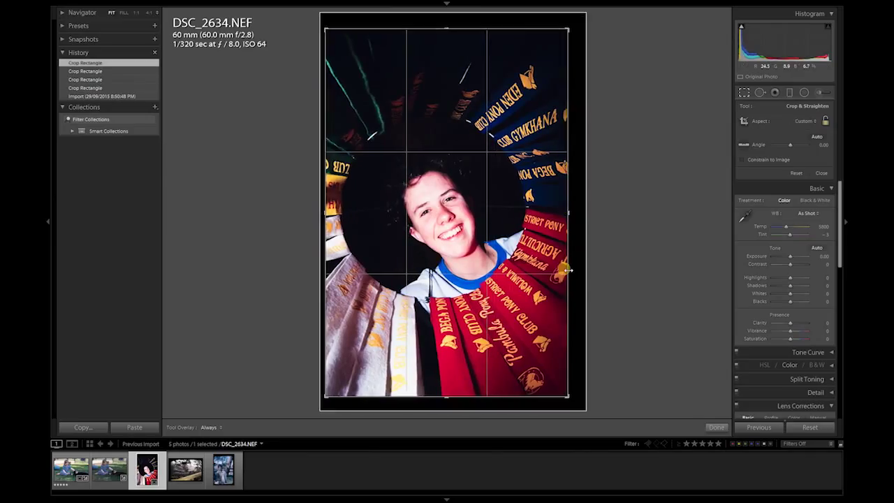
pyautogui.press('Return')
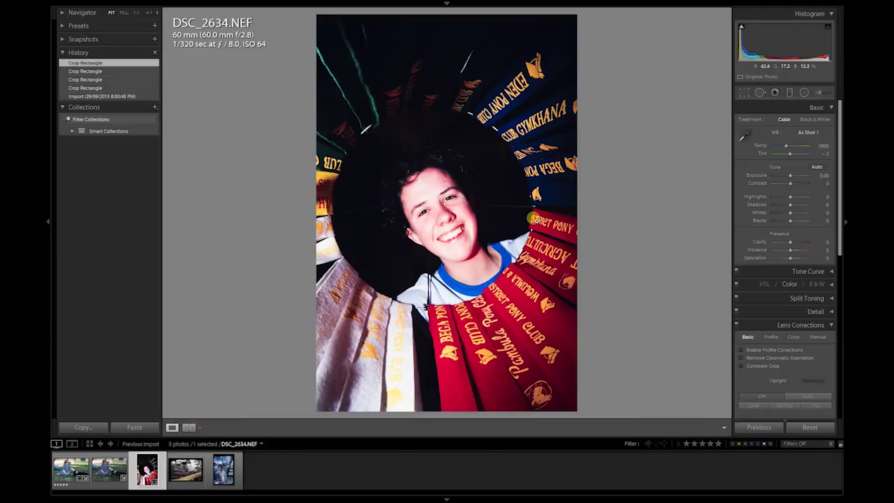
# - Inspect the face and the gold ribbon lettering in the cropped photo at 4:1 magnification
pyautogui.click(458, 219)
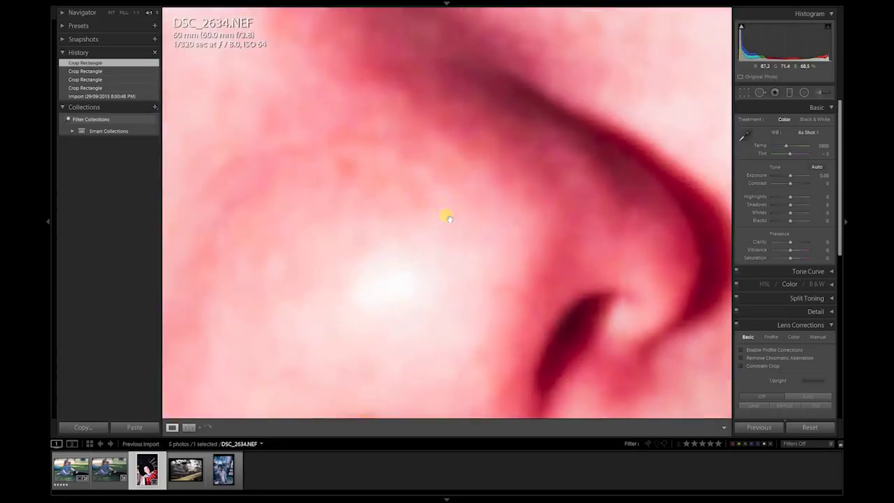
pyautogui.click(487, 173)
pyautogui.click(555, 114)
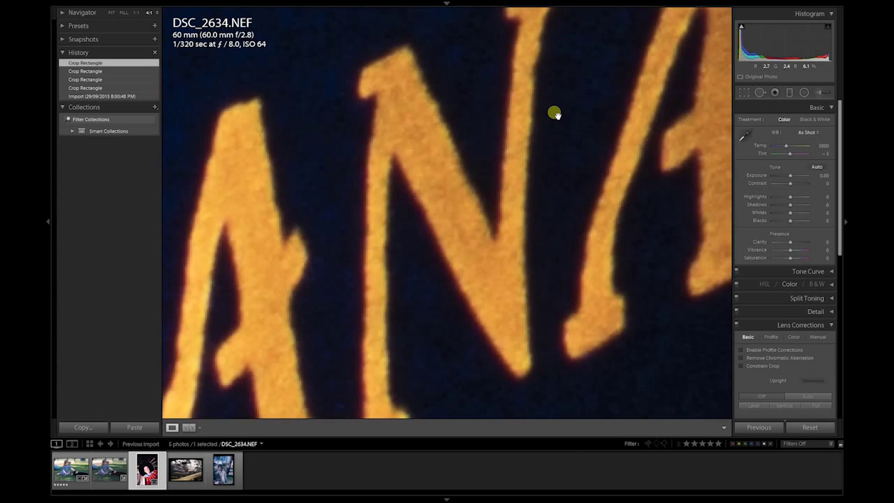
pyautogui.click(554, 114)
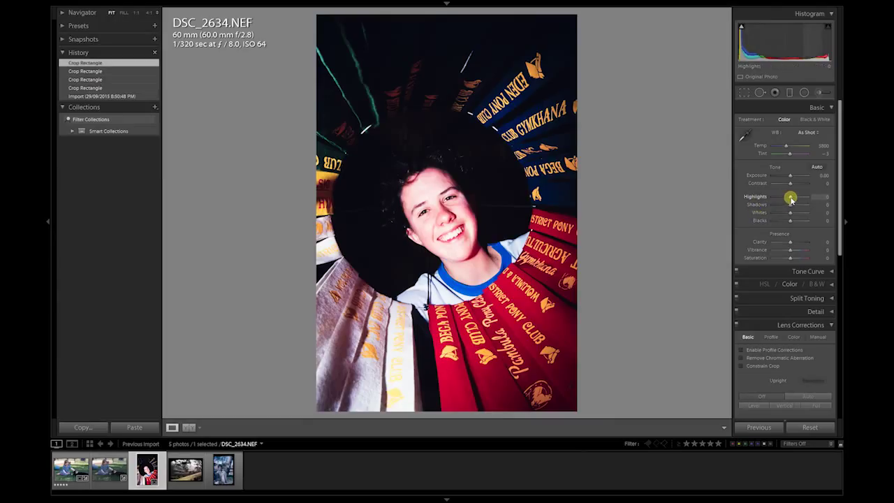
# - Set Highlights −17, Shadows +45, Whites +17, Blacks −14, Clarity +21 and Vibrance +19, and compare the result with the imported state
pyautogui.moveTo(794, 199); pyautogui.dragTo(788, 198)
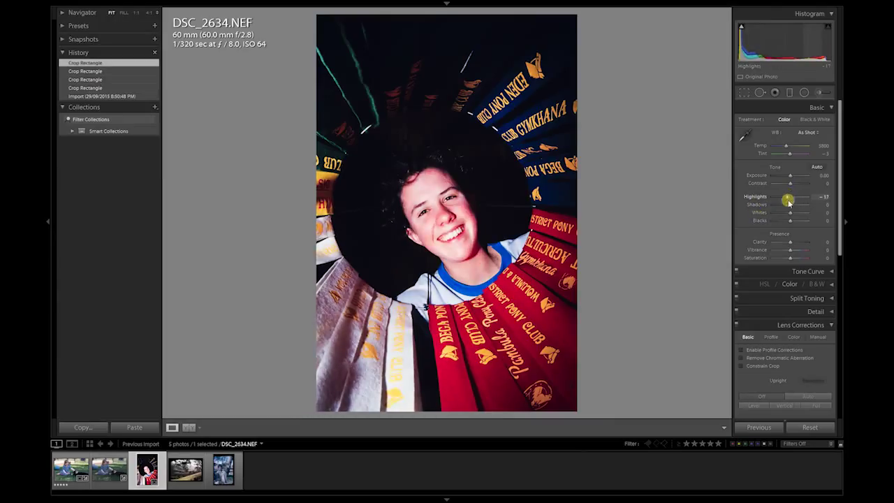
pyautogui.moveTo(789, 206); pyautogui.dragTo(798, 207)
pyautogui.press('alt')
pyautogui.moveTo(790, 213); pyautogui.dragTo(789, 251)
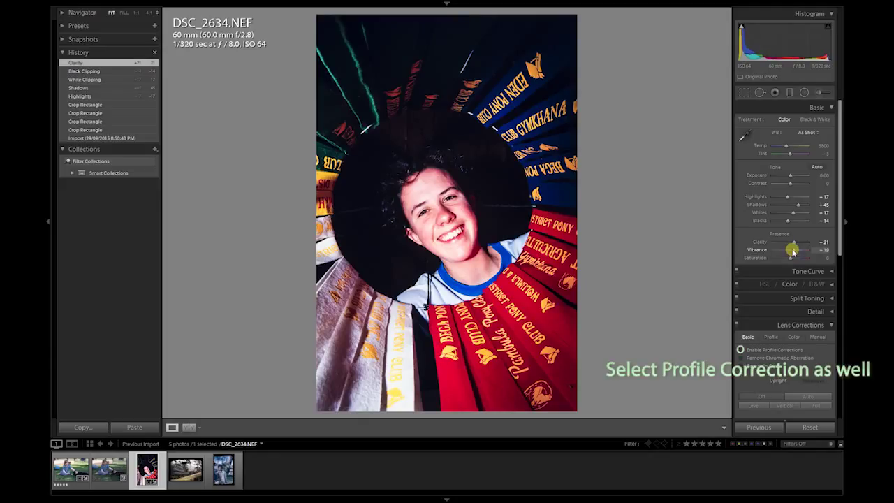
pyautogui.moveTo(792, 250); pyautogui.dragTo(791, 249)
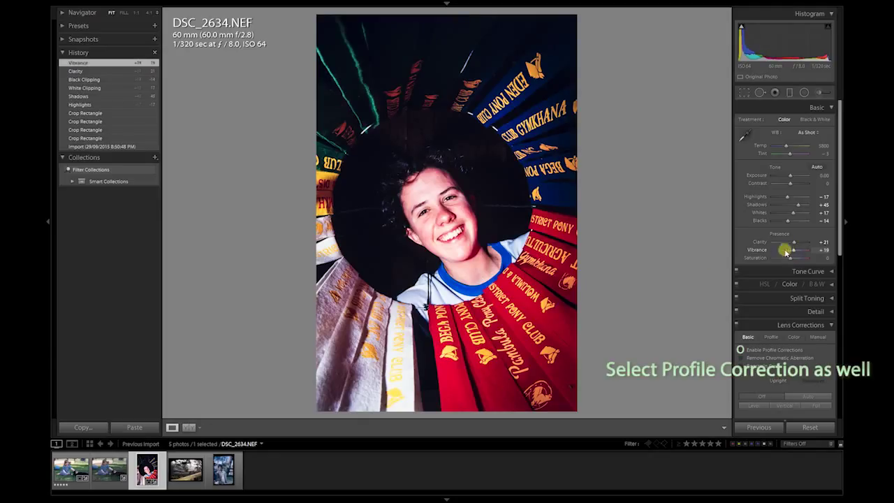
pyautogui.click(129, 146)
pyautogui.click(133, 63)
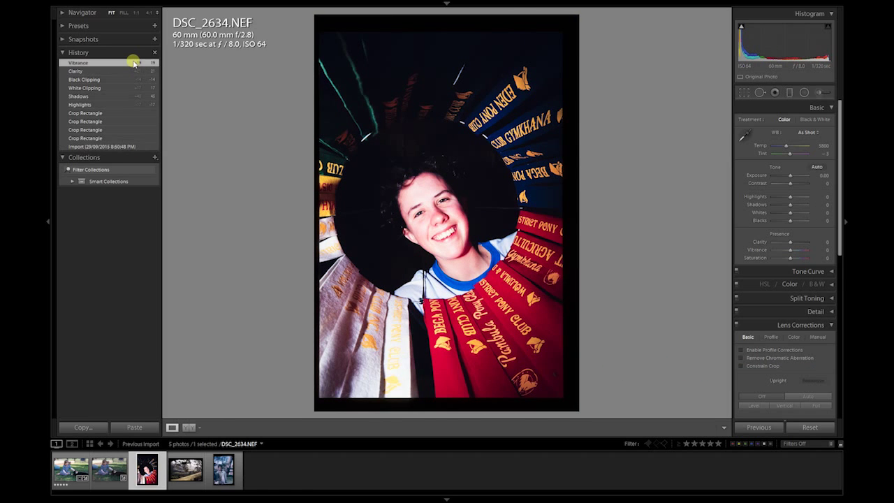
# - Crop the landscape photo DSC_2674.NEF to remove the black slide borders on all four sides
pyautogui.press('Right')
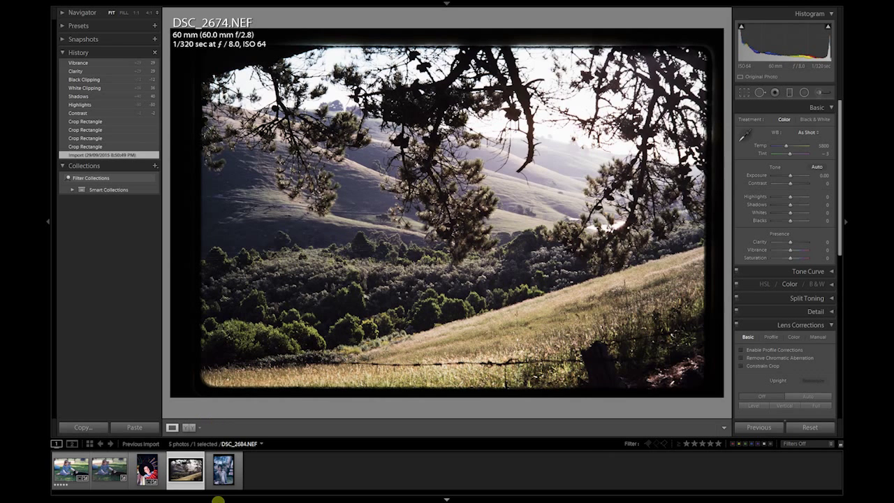
pyautogui.click(743, 92)
pyautogui.moveTo(488, 28); pyautogui.dragTo(489, 37)
pyautogui.moveTo(579, 389); pyautogui.dragTo(580, 385)
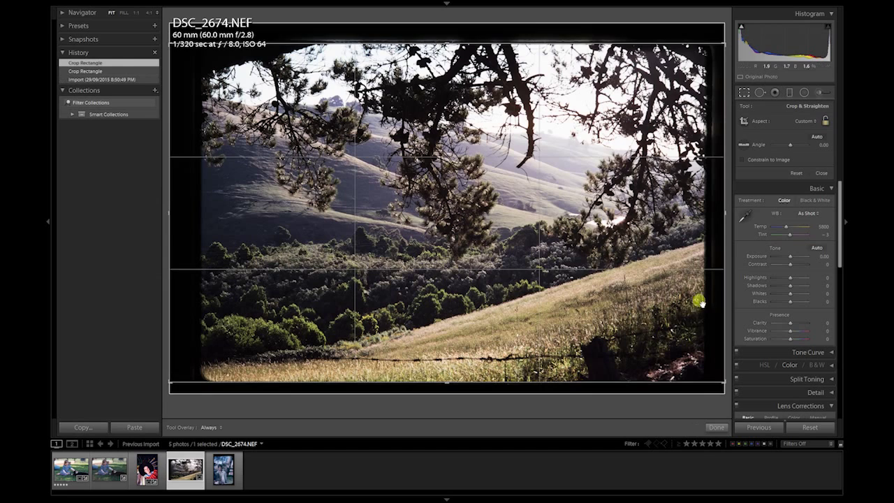
pyautogui.moveTo(719, 255); pyautogui.dragTo(714, 253)
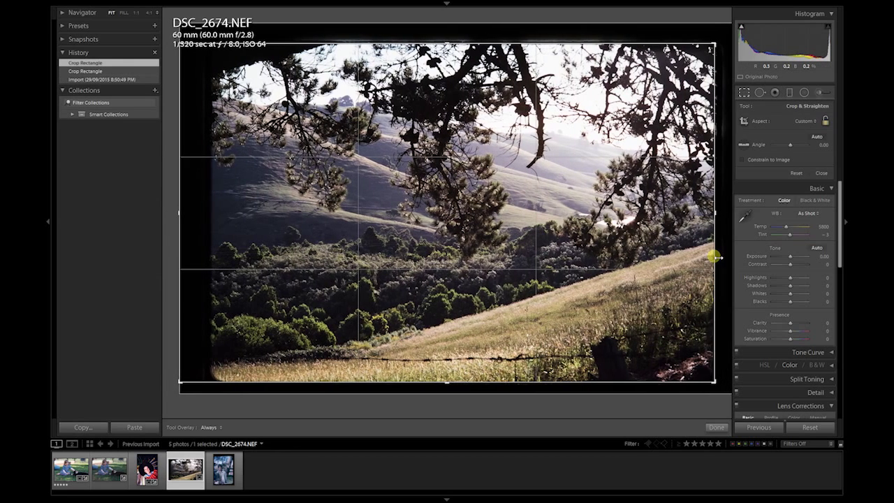
pyautogui.moveTo(179, 242); pyautogui.dragTo(196, 240)
pyautogui.press('Return')
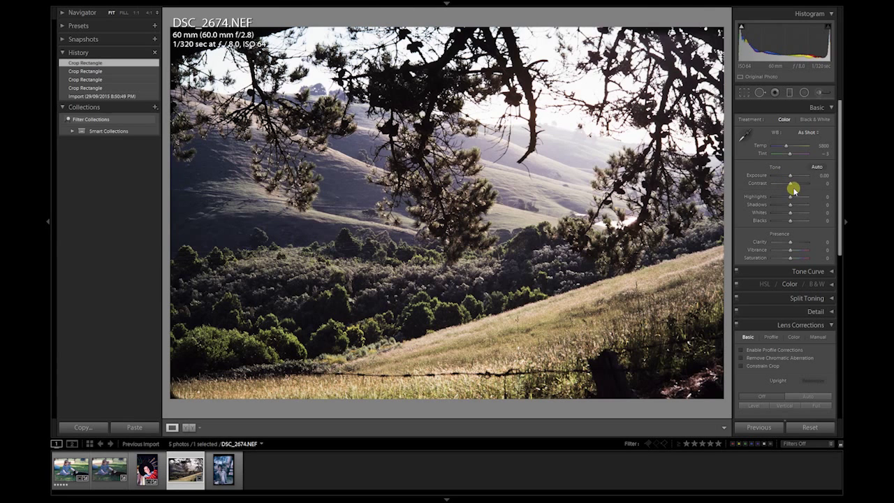
# - Try Highlights −43, Shadows +43, Whites +29, Blacks −12, Clarity +14 and Vibrance +29 on the landscape, comparing the result with the imported state
pyautogui.moveTo(790, 199); pyautogui.dragTo(795, 250)
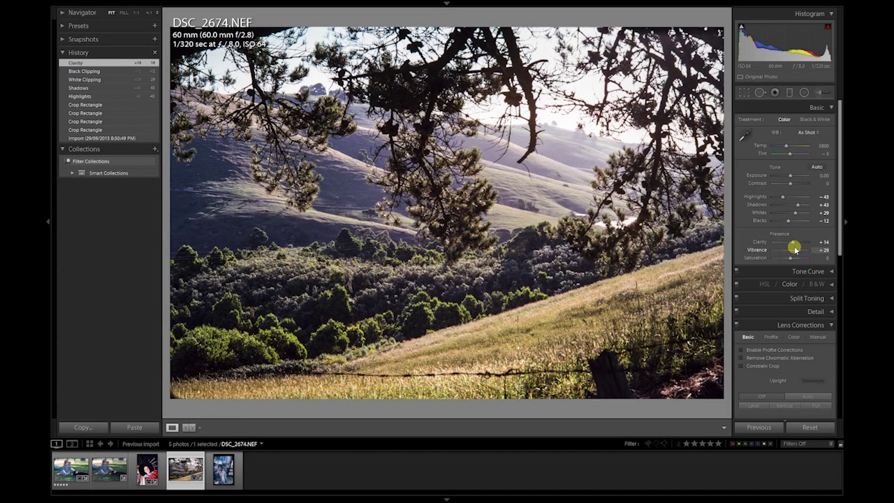
pyautogui.moveTo(795, 250); pyautogui.dragTo(794, 250)
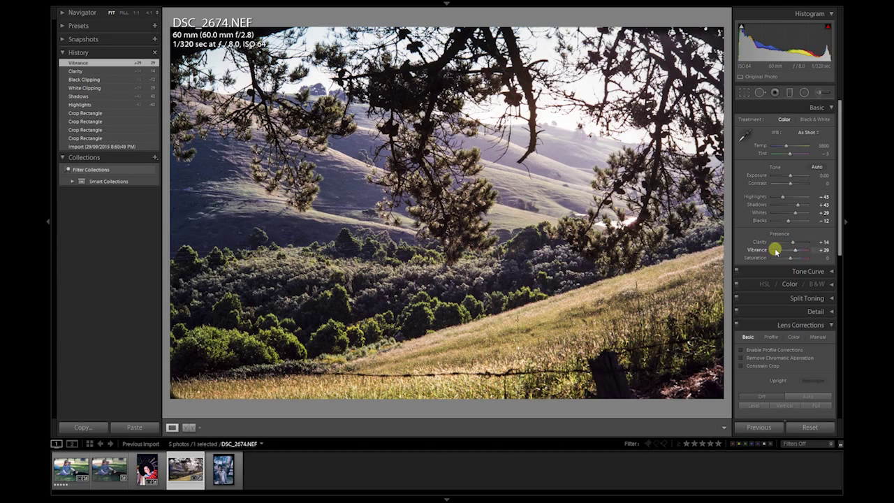
pyautogui.click(149, 146)
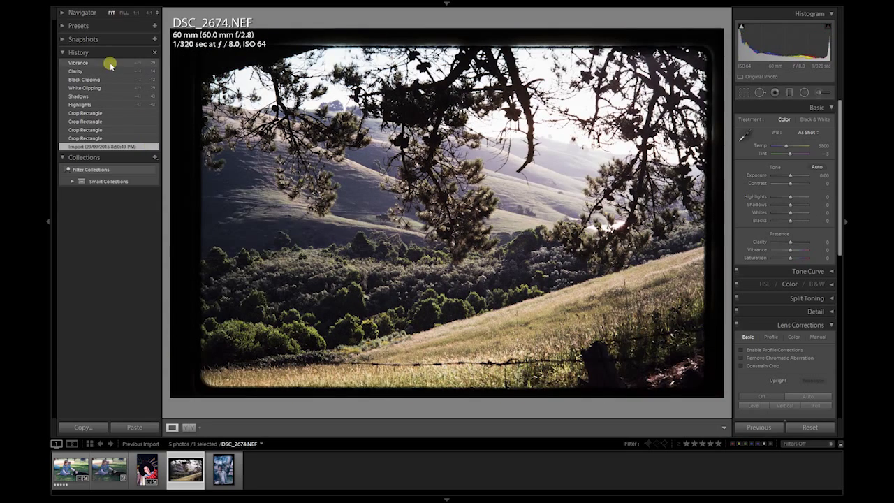
pyautogui.click(109, 62)
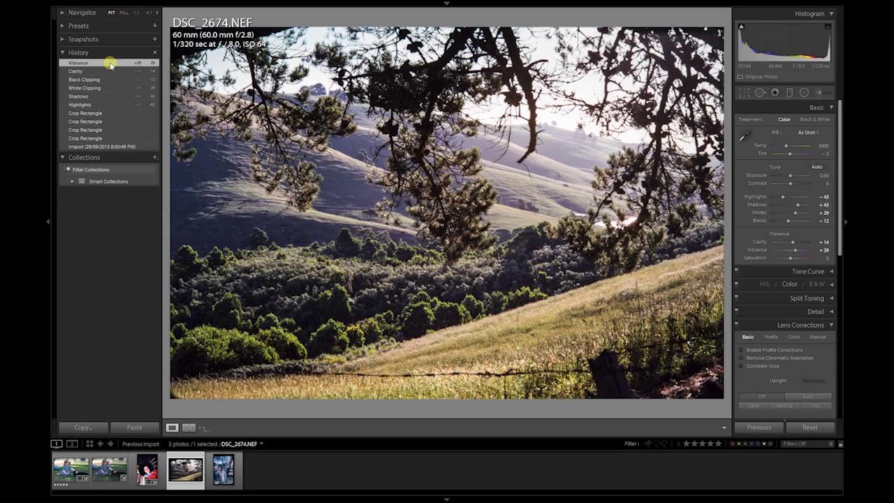
# - Return the landscape to its final cropped state in the history and apply automatic tone
pyautogui.click(116, 147)
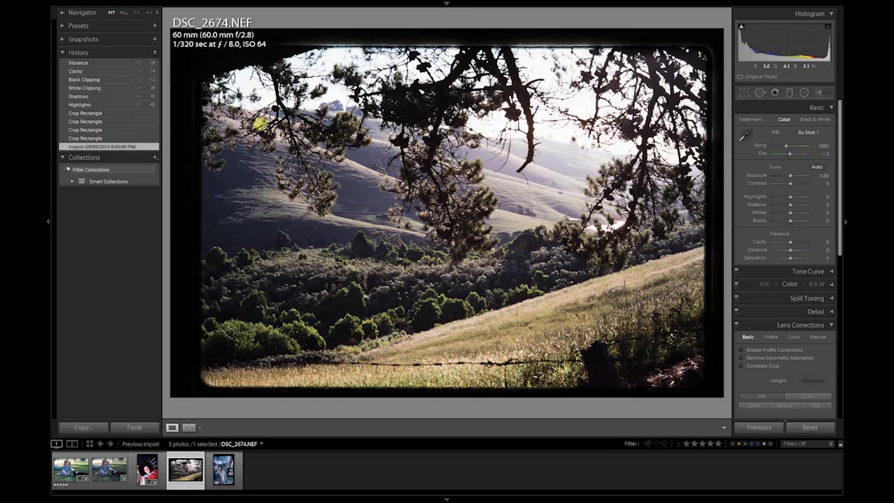
pyautogui.click(125, 112)
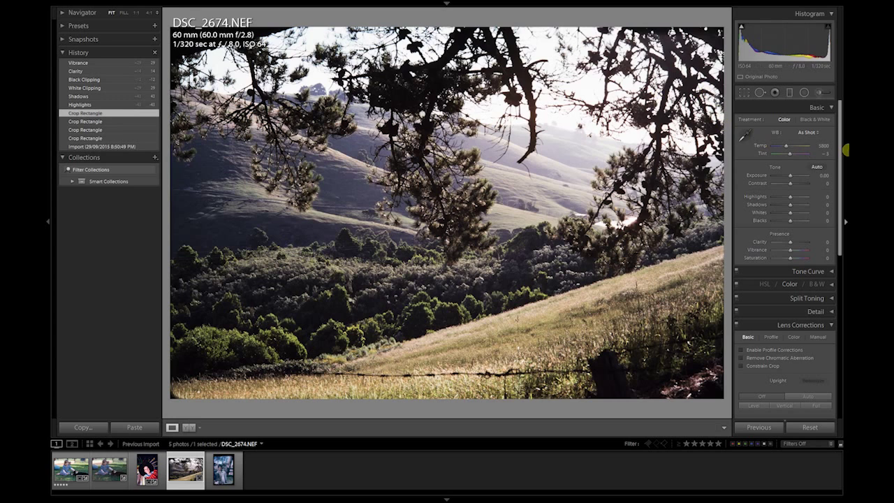
pyautogui.click(815, 168)
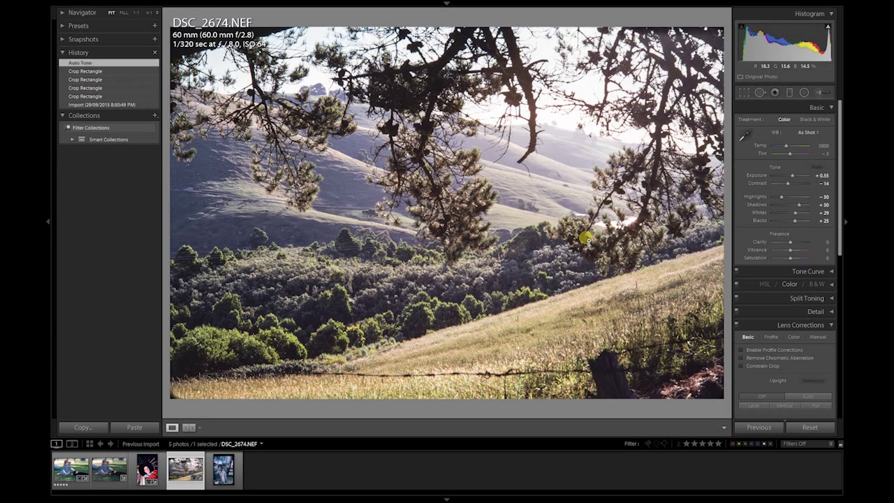
# - Crop the black slide borders off all four sides of the portrait DSC_2684.NEF
pyautogui.press('Right')
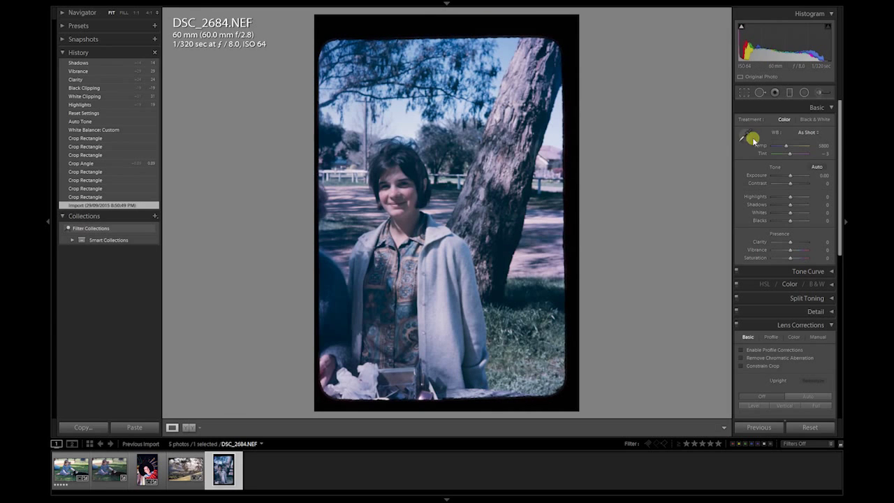
pyautogui.click(744, 92)
pyautogui.moveTo(494, 21); pyautogui.dragTo(494, 27)
pyautogui.moveTo(531, 405); pyautogui.dragTo(531, 397)
pyautogui.moveTo(583, 218); pyautogui.dragTo(571, 215)
pyautogui.moveTo(316, 218); pyautogui.dragTo(325, 213)
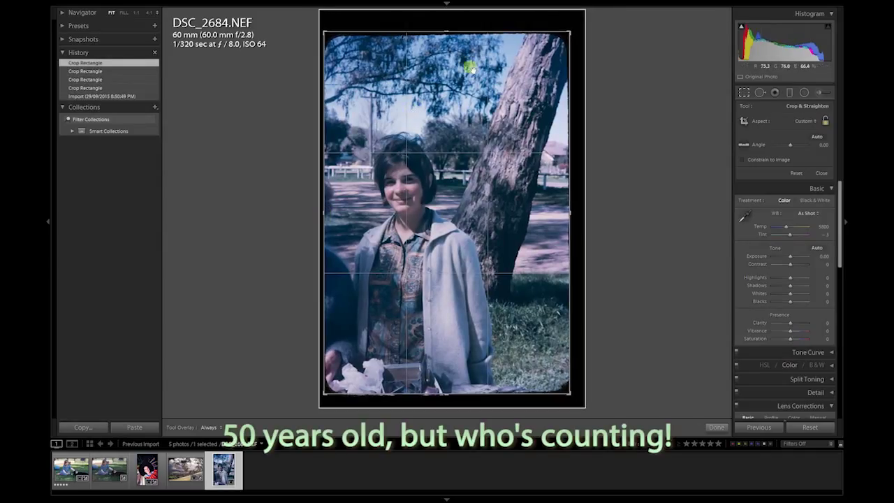
# - Straighten the portrait's crop by 0.72 degrees and fine-tune the crop edges to exclude the remaining black border
pyautogui.moveTo(535, 28); pyautogui.dragTo(538, 30)
pyautogui.click(533, 34)
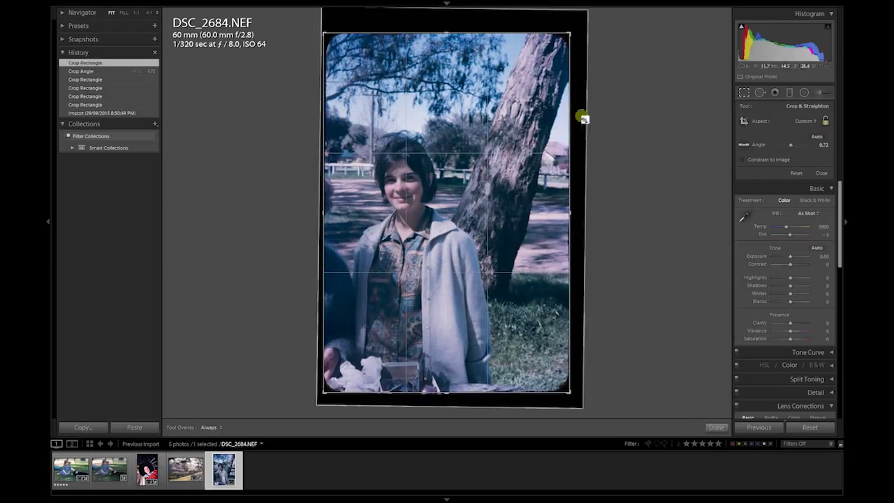
pyautogui.moveTo(571, 146); pyautogui.dragTo(571, 145)
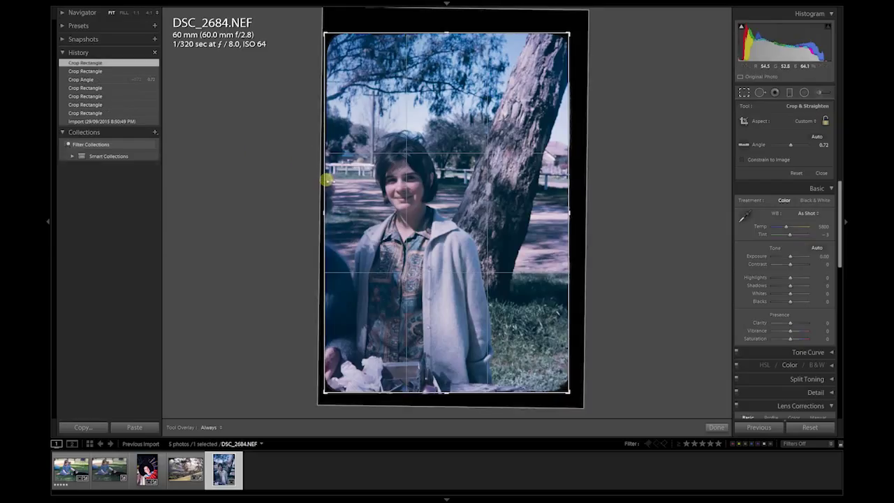
pyautogui.click(327, 180)
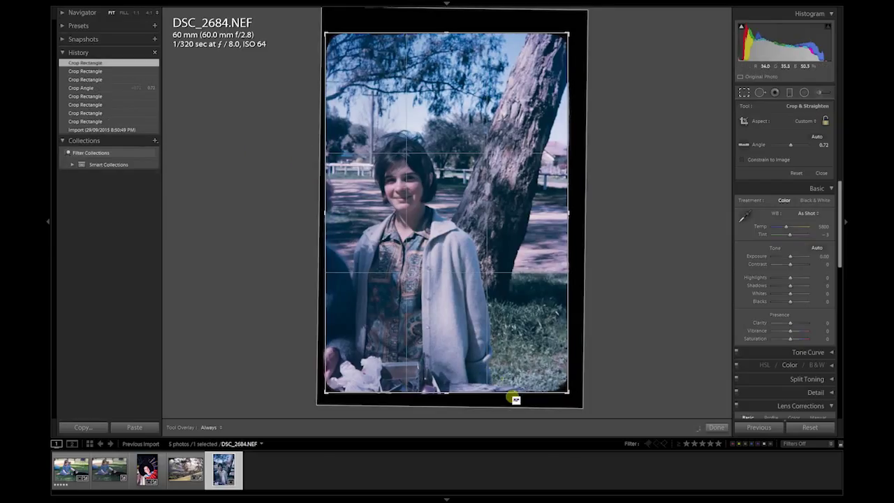
pyautogui.moveTo(514, 395); pyautogui.dragTo(511, 394)
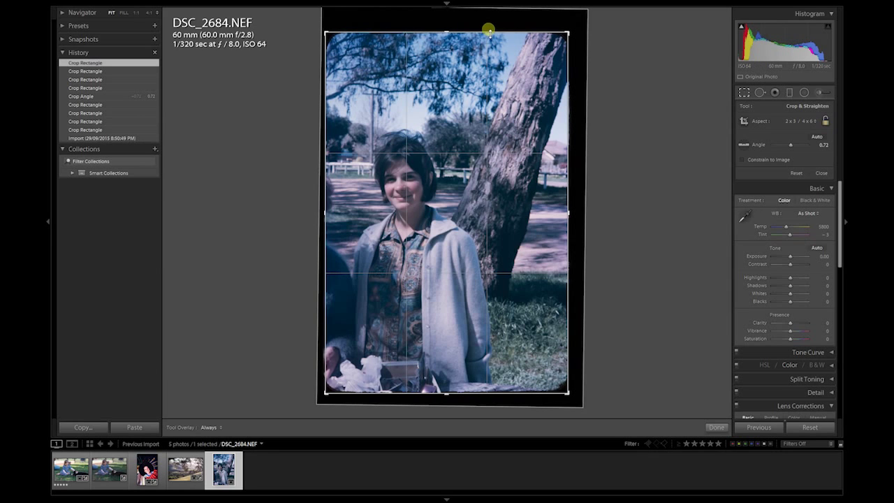
pyautogui.moveTo(489, 32); pyautogui.dragTo(487, 34)
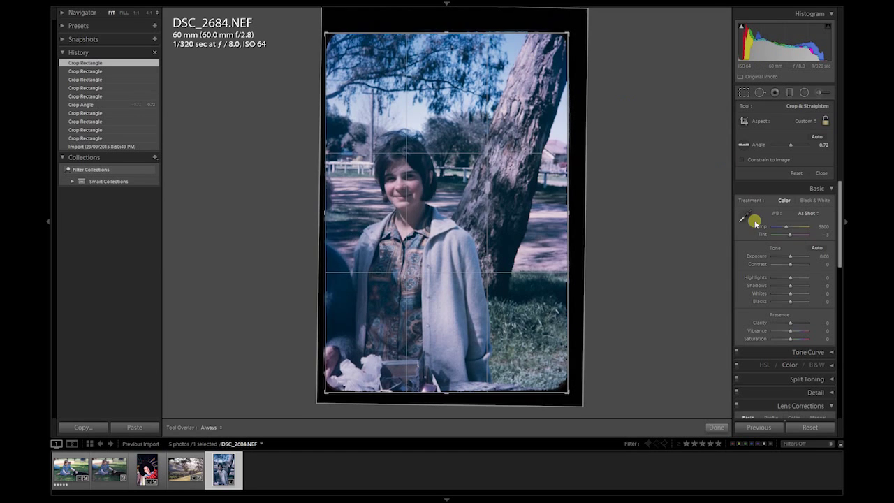
# - Finish the crop and correct the portrait's white balance by sampling the crumpled white paper in the foreground as the neutral target
pyautogui.press('r')
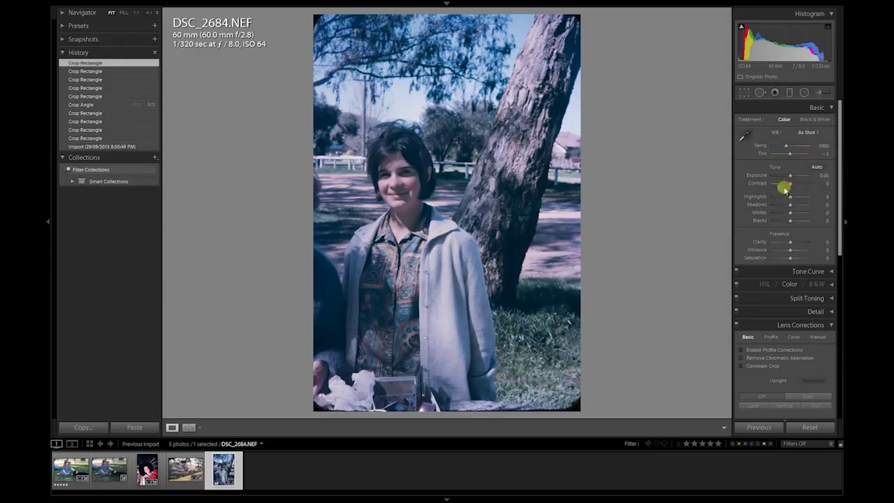
pyautogui.click(745, 135)
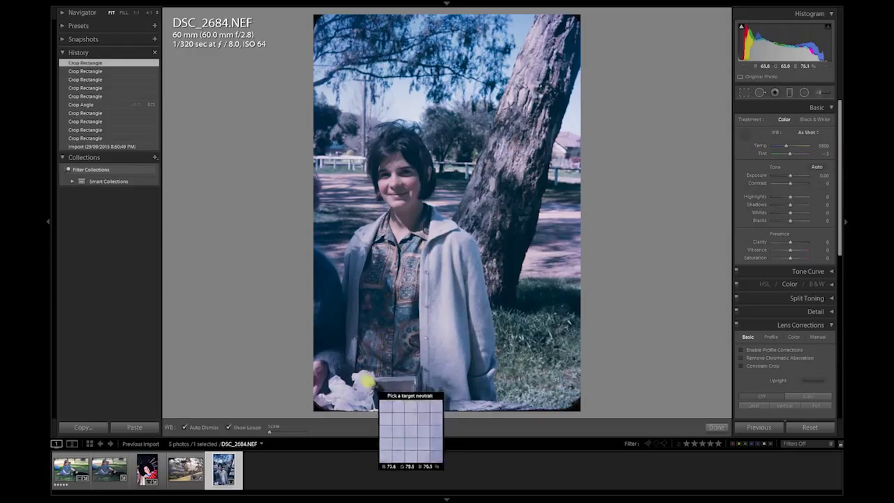
pyautogui.click(370, 381)
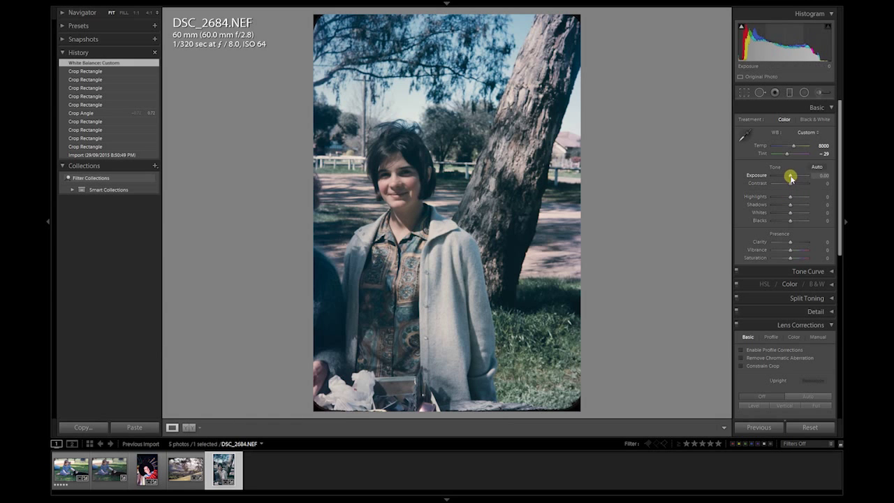
# - Set the portrait's Exposure to +0.60, Contrast +10, Shadows +21, Whites +24, Blacks −43, Clarity +17 and Vibrance +17
pyautogui.moveTo(791, 178); pyautogui.dragTo(782, 221)
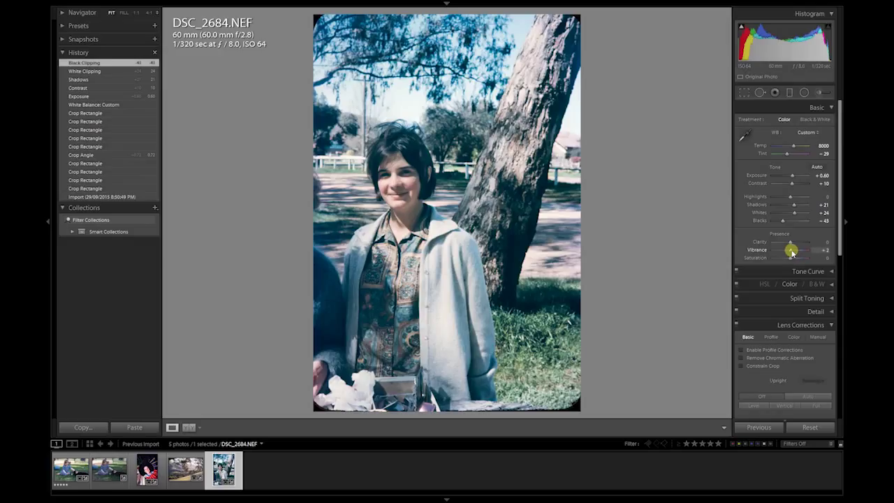
pyautogui.moveTo(789, 242); pyautogui.dragTo(793, 243)
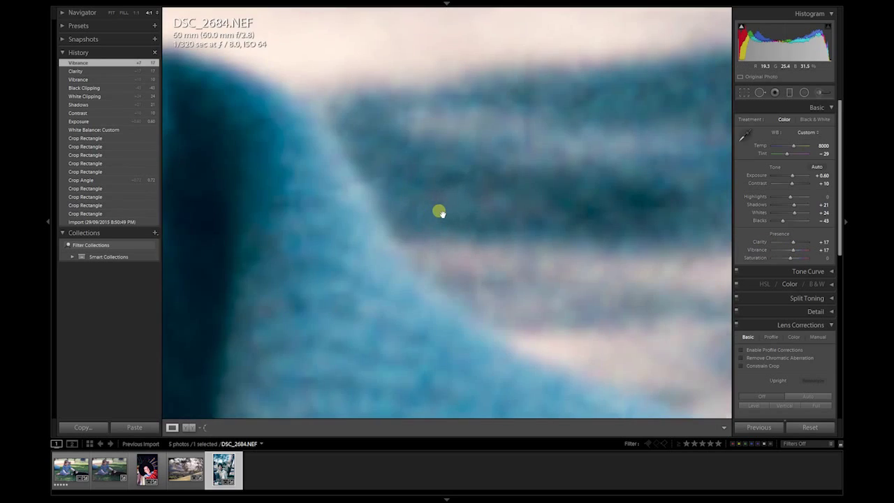
# - Examine the portrait's grain and fine detail at 4:1 magnification around the blue clothing, and return to the full image
pyautogui.click(437, 210)
pyautogui.moveTo(389, 201); pyautogui.dragTo(507, 286)
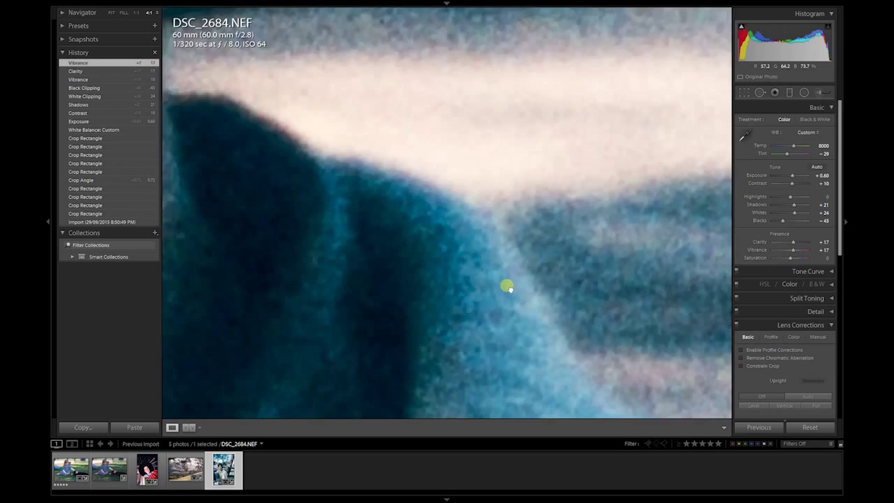
pyautogui.moveTo(287, 206); pyautogui.dragTo(440, 266)
pyautogui.moveTo(384, 185); pyautogui.dragTo(559, 148)
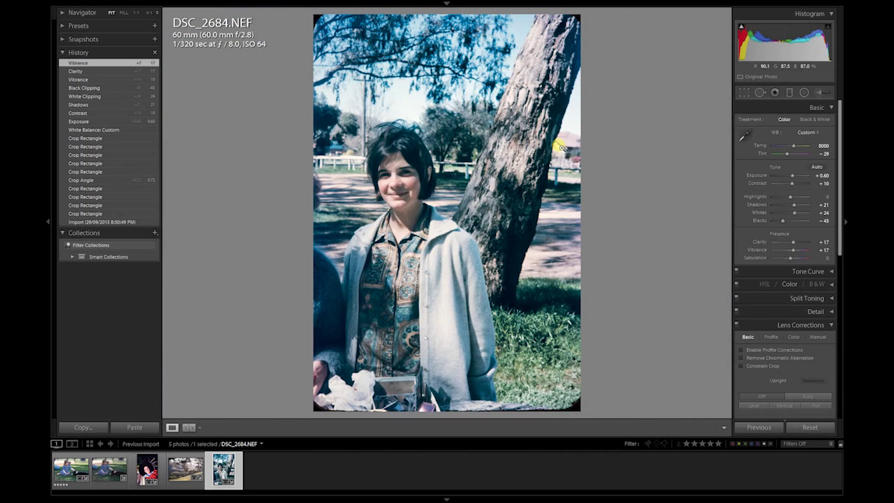